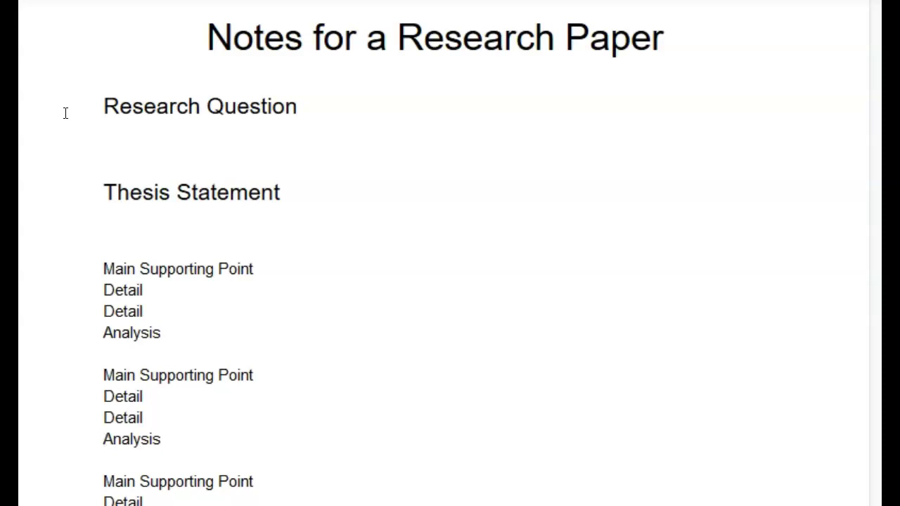
# Review the Research Question and Thesis Statement headings and the Main Supporting Point, Detail and Analysis lines beneath them.
pyautogui.moveTo(303, 124); pyautogui.dragTo(93, 108)
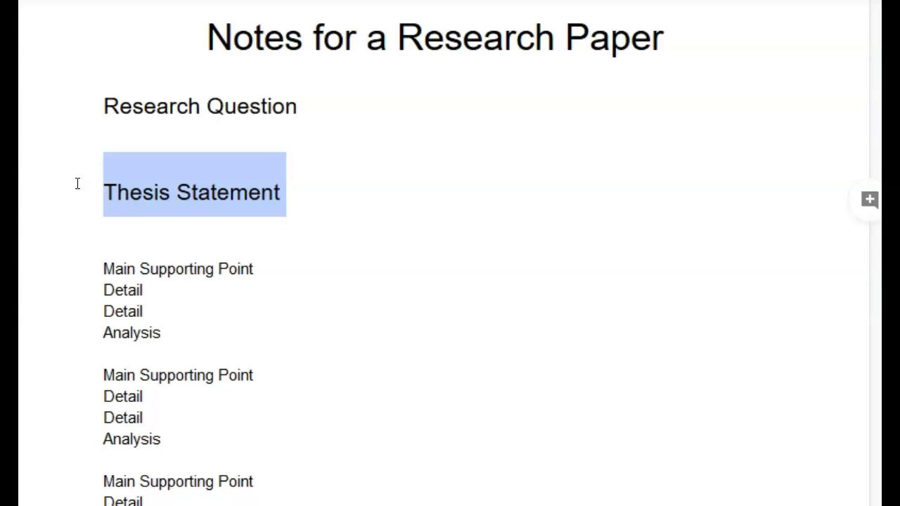
pyautogui.scroll(-4, 77, 183)
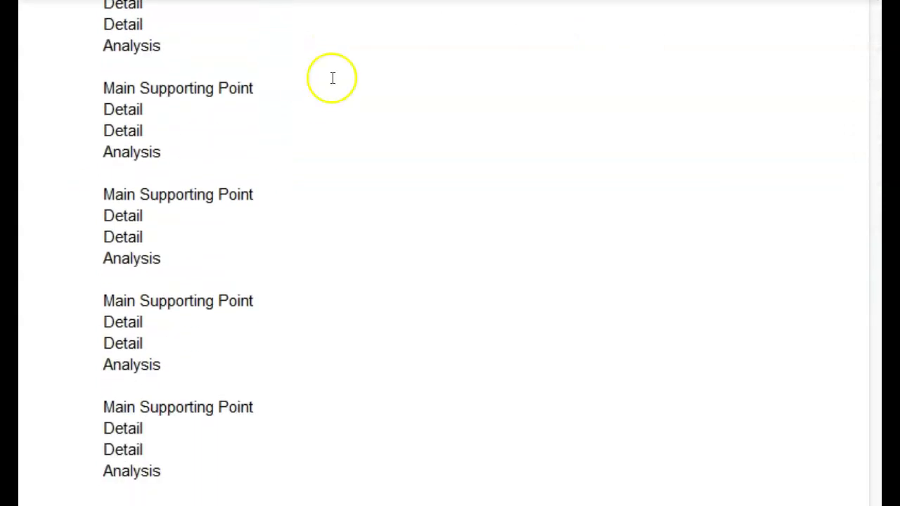
pyautogui.scroll(-3, 328, 167)
pyautogui.scroll(5, 328, 169)
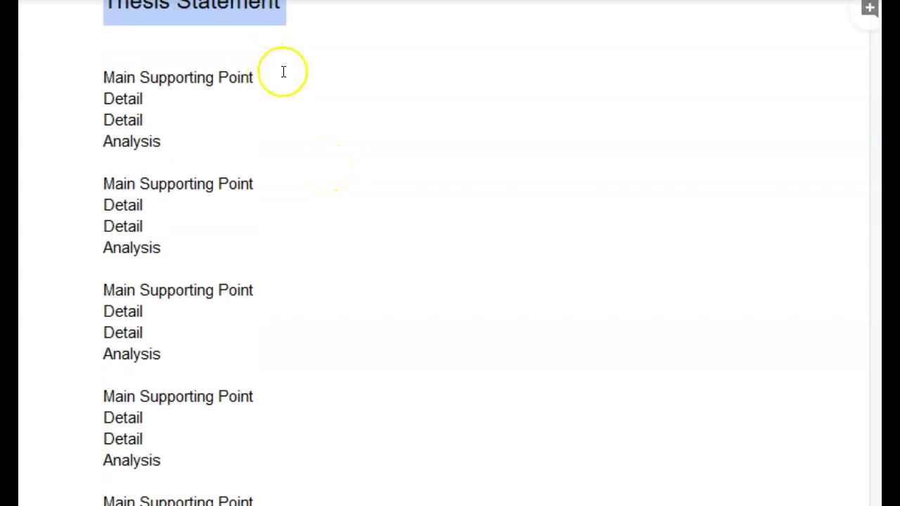
pyautogui.scroll(2, 295, 73)
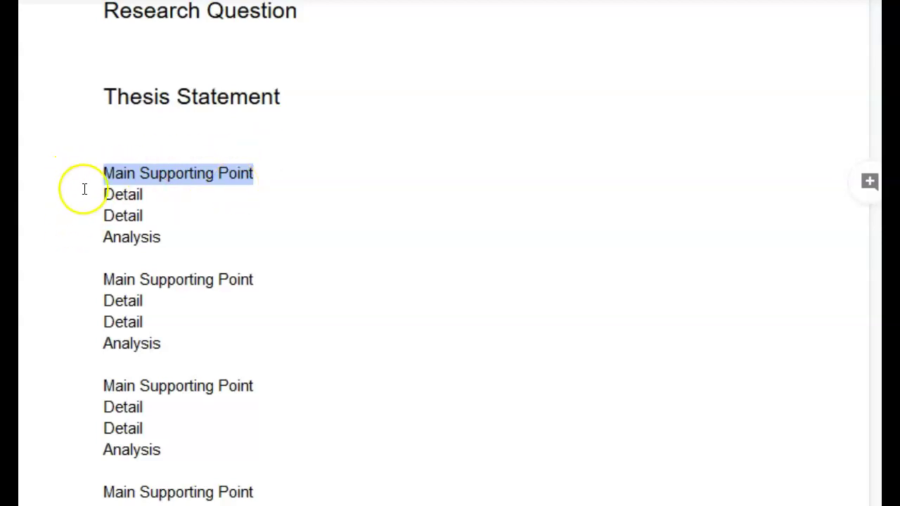
pyautogui.moveTo(258, 281); pyautogui.dragTo(91, 270)
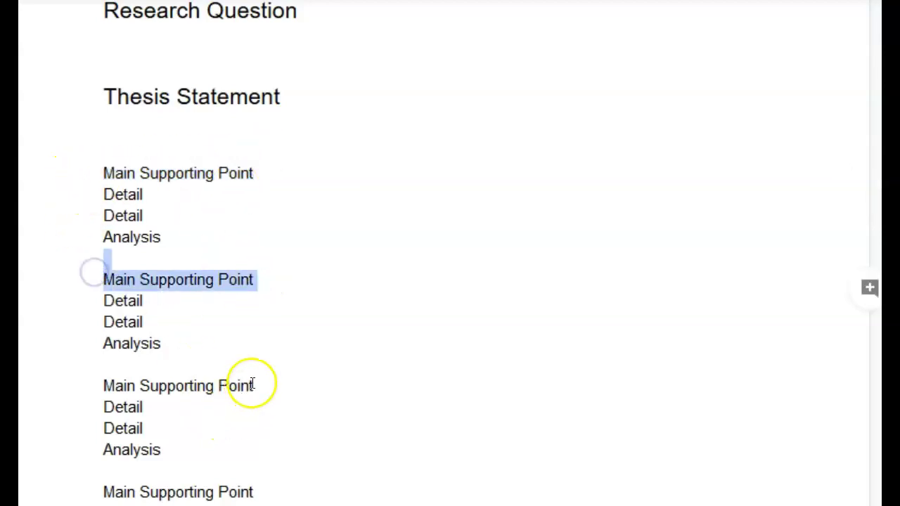
pyautogui.moveTo(251, 384); pyautogui.dragTo(97, 394)
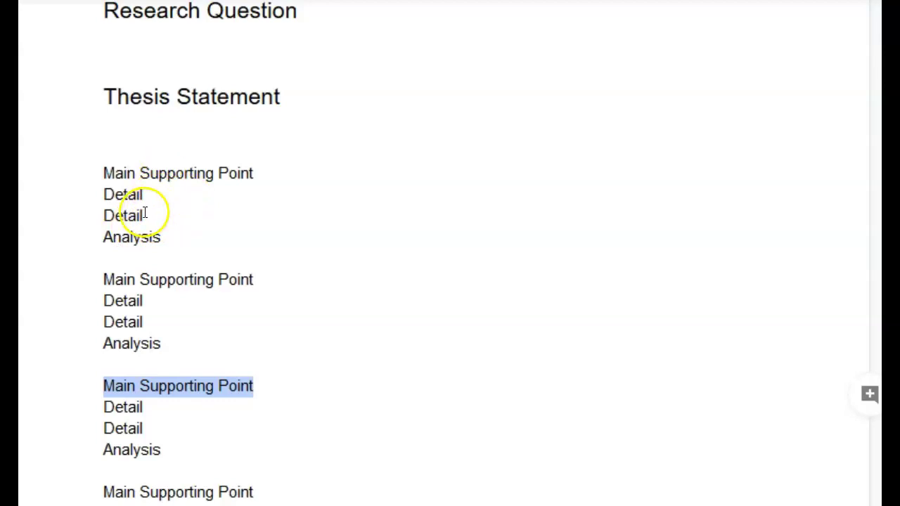
pyautogui.moveTo(143, 215); pyautogui.dragTo(99, 194)
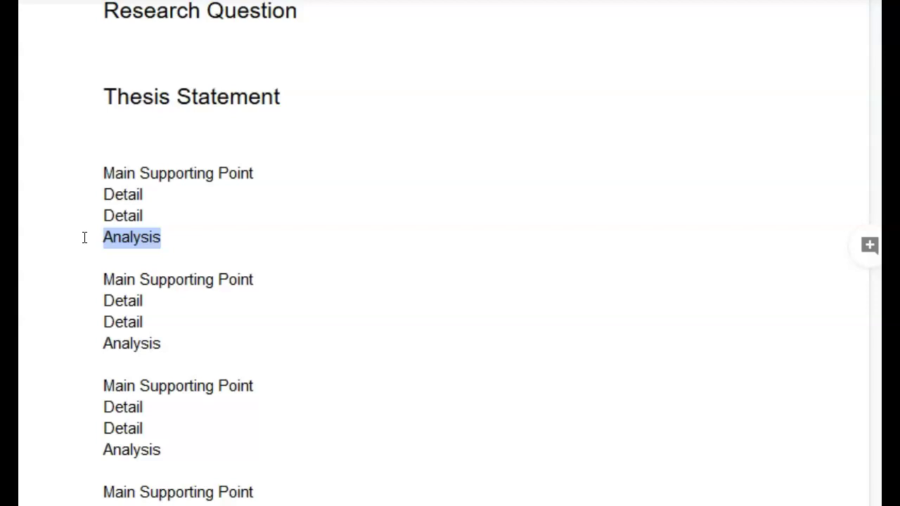
# Highlight in turn the Research Question heading, the Thesis Statement heading and the supporting-point blocks of the outline.
pyautogui.scroll(2, 84, 237)
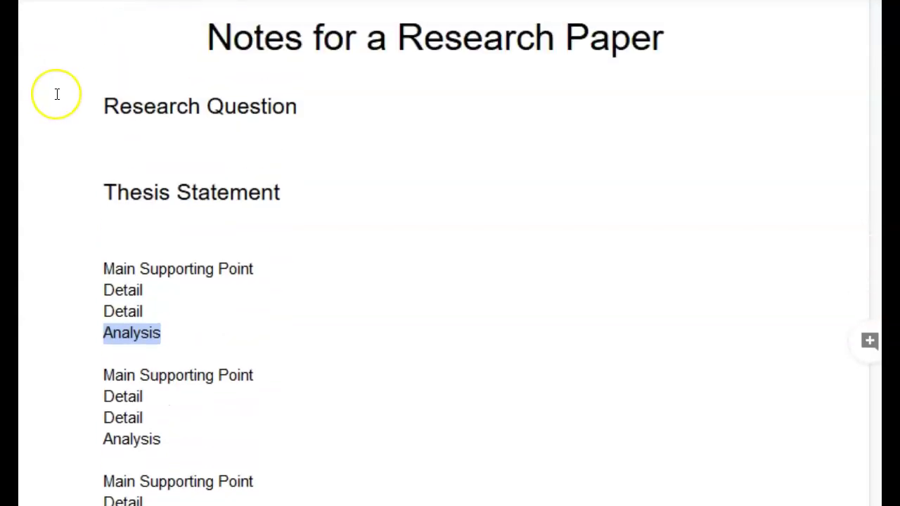
pyautogui.moveTo(62, 95); pyautogui.dragTo(308, 120)
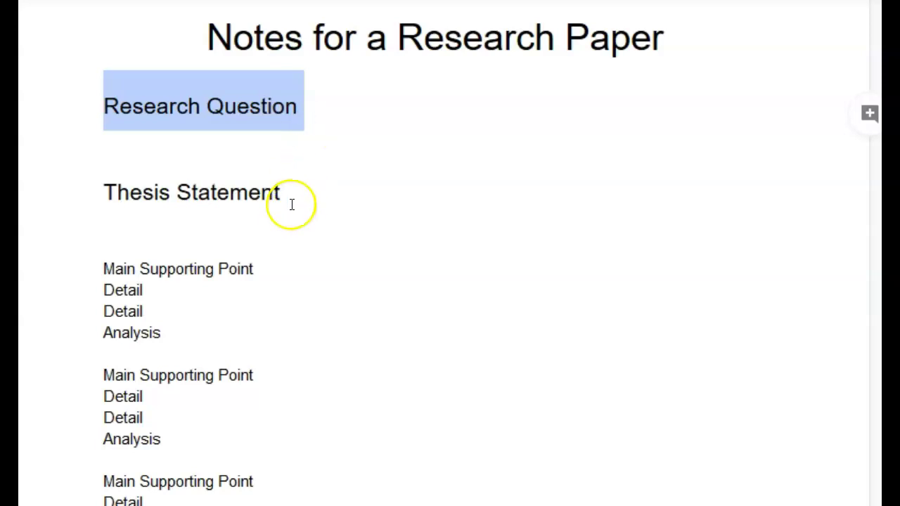
pyautogui.moveTo(291, 203); pyautogui.dragTo(66, 216)
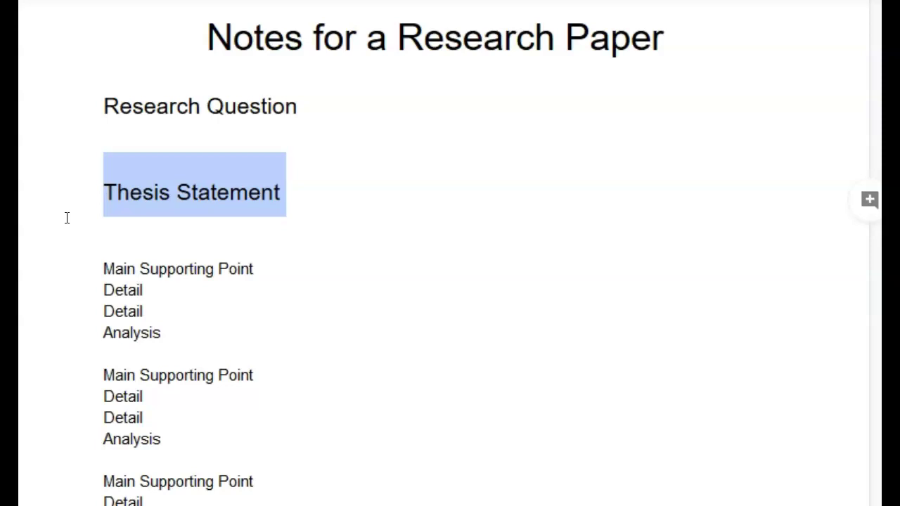
pyautogui.scroll(-3, 67, 218)
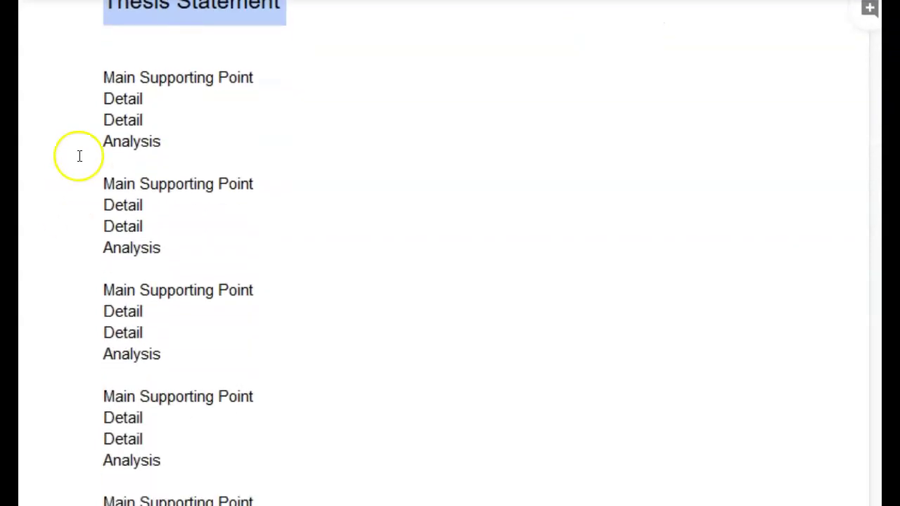
pyautogui.moveTo(92, 62); pyautogui.dragTo(299, 457)
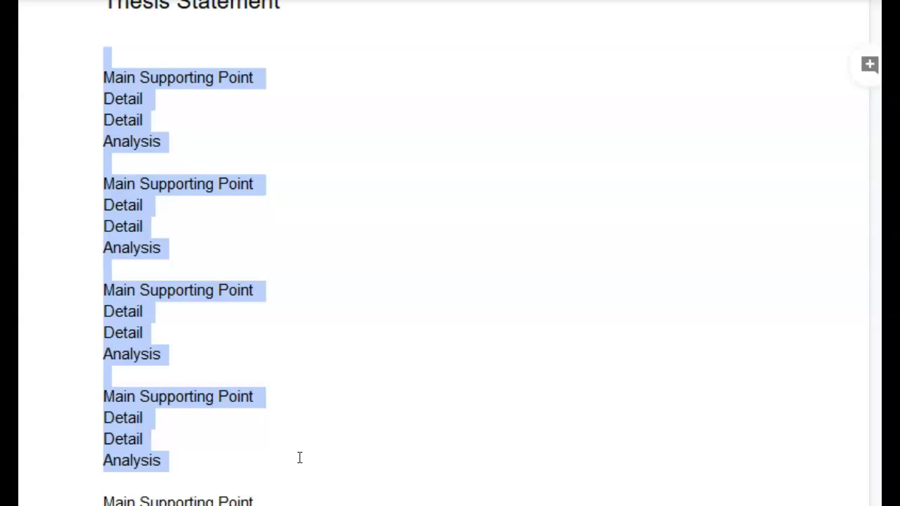
pyautogui.click(194, 139)
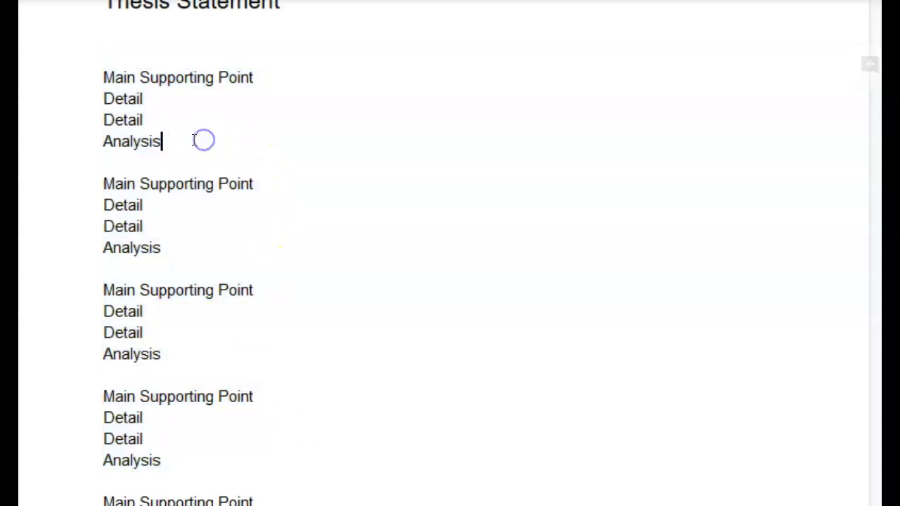
pyautogui.moveTo(151, 121); pyautogui.dragTo(191, 143)
pyautogui.click(91, 70)
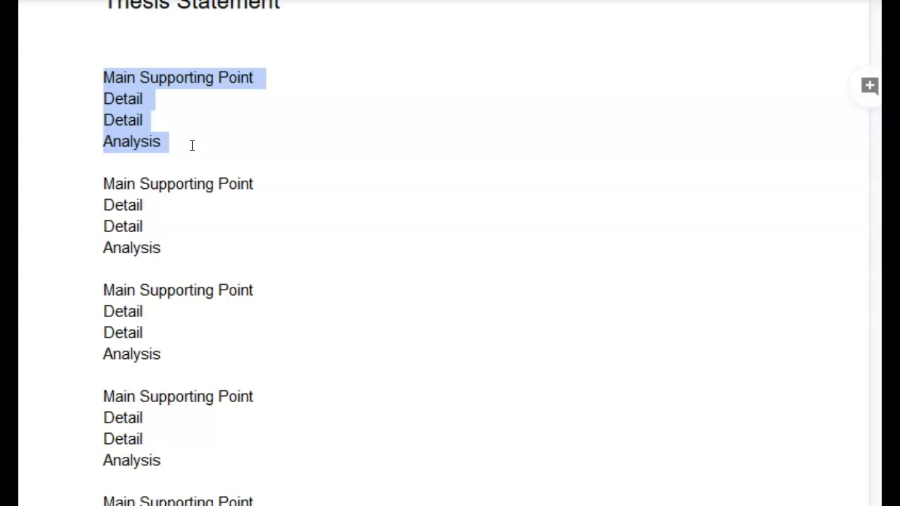
pyautogui.click(263, 133)
# Go to the Source 1 page and highlight its citation fields from Author to Date Accessed.
pyautogui.scroll(-3, 269, 133)
pyautogui.scroll(-8, 270, 132)
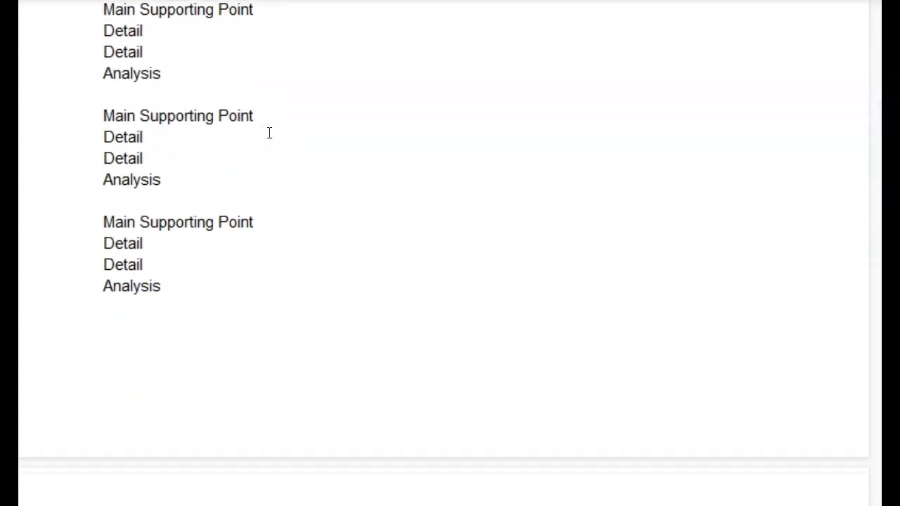
pyautogui.scroll(-3, 269, 132)
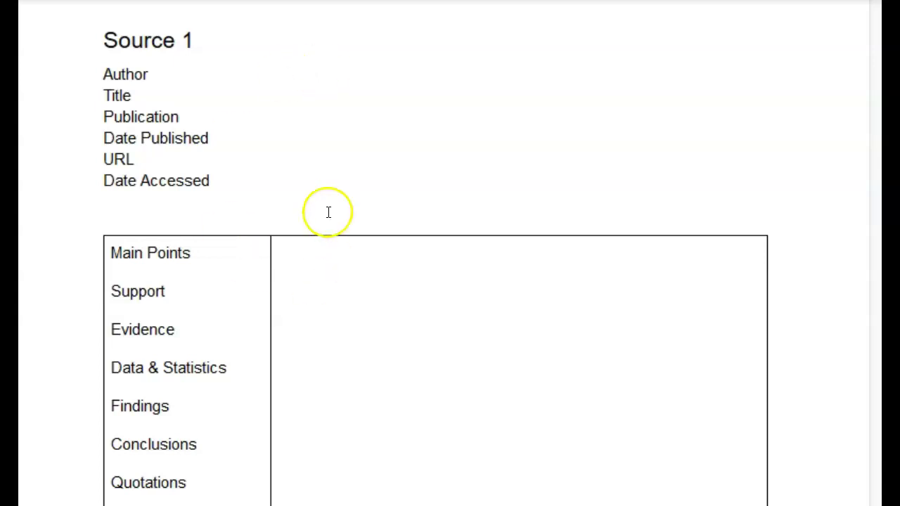
pyautogui.moveTo(227, 184); pyautogui.dragTo(85, 66)
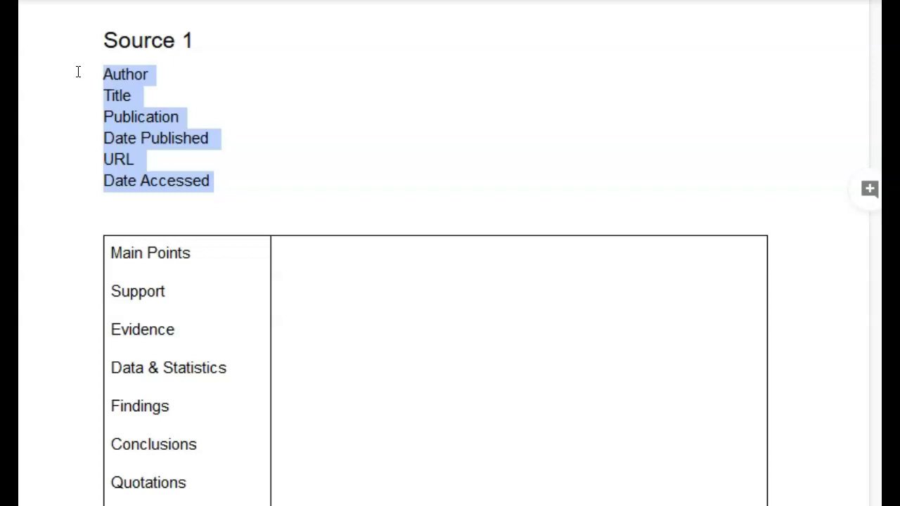
pyautogui.click(77, 78)
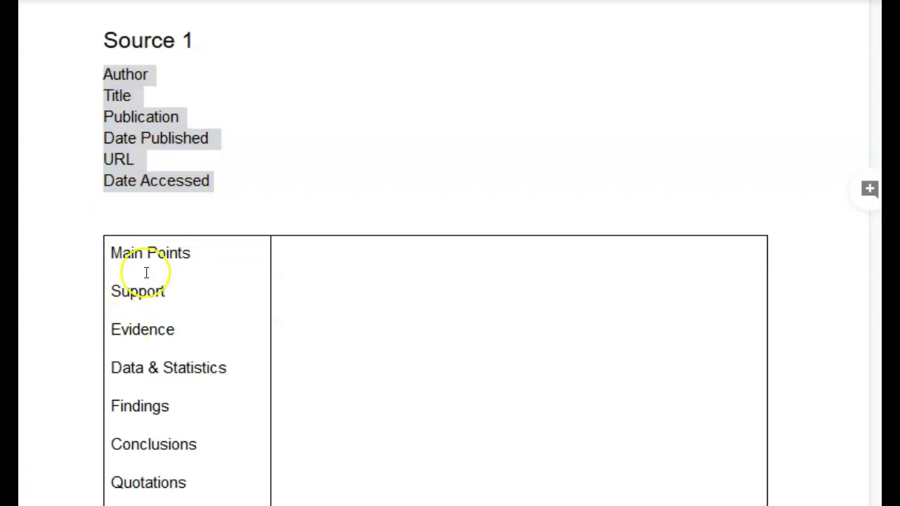
# Examine the Source 1 notes table, highlighting the Summary label and the prompts from Main Points to Vocabulary.
pyautogui.scroll(-3, 672, 153)
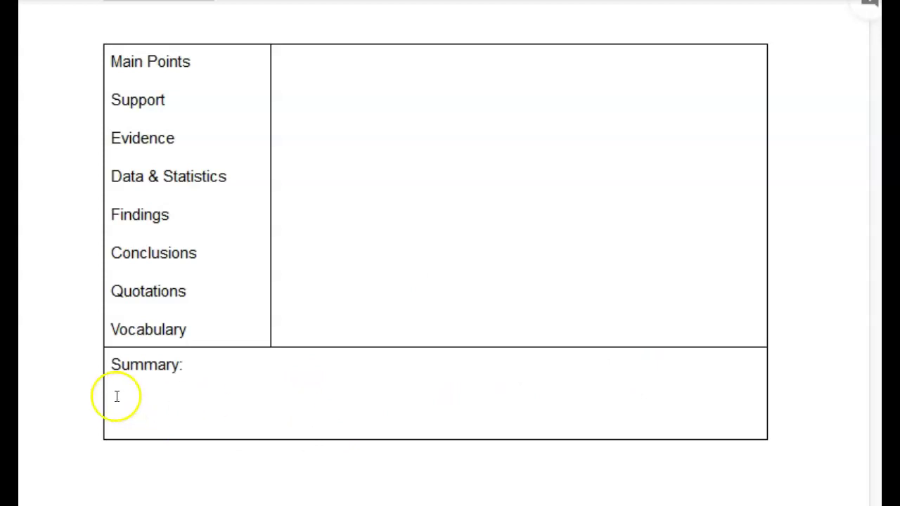
pyautogui.click(133, 371)
pyautogui.doubleClick(132, 370)
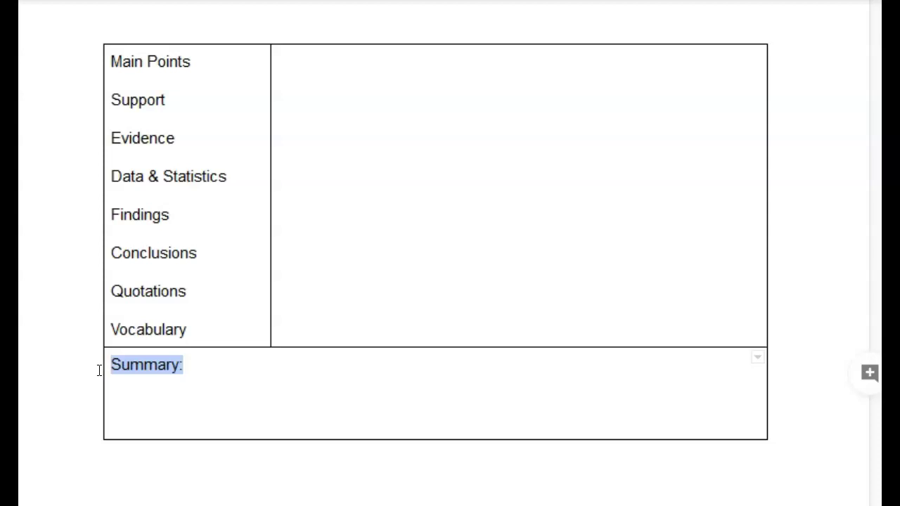
pyautogui.click(198, 330)
pyautogui.moveTo(199, 330); pyautogui.dragTo(111, 65)
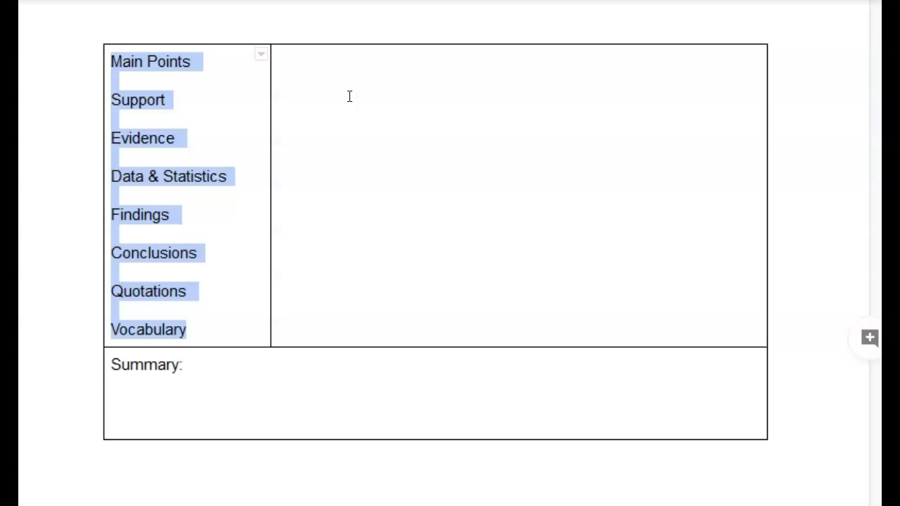
pyautogui.moveTo(215, 251); pyautogui.dragTo(111, 99)
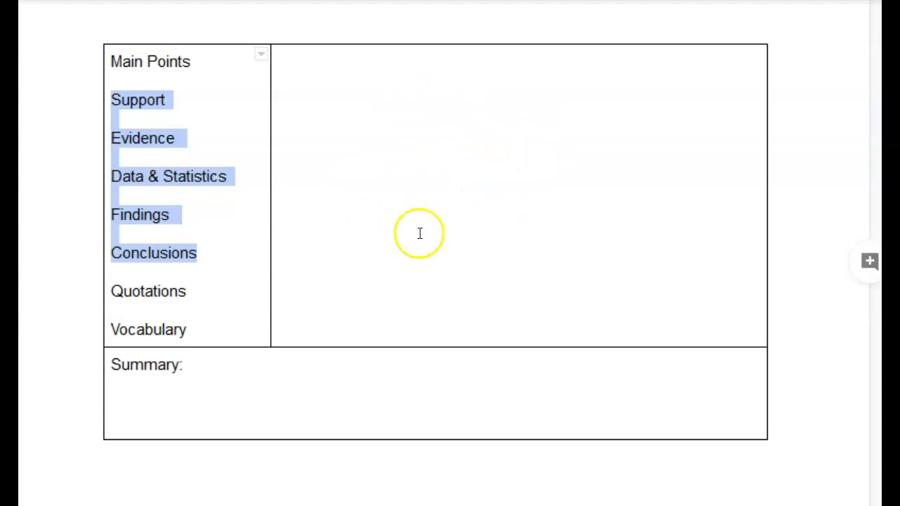
pyautogui.moveTo(191, 294); pyautogui.dragTo(111, 295)
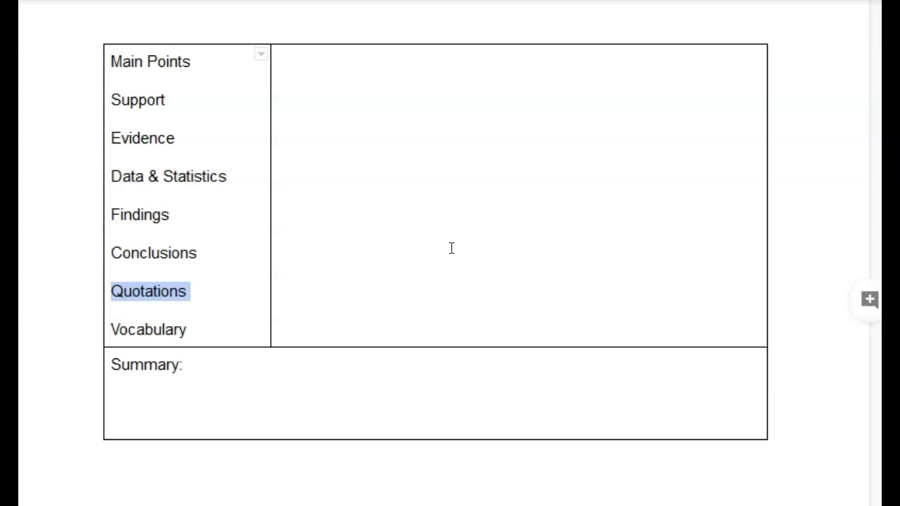
pyautogui.moveTo(197, 331); pyautogui.dragTo(110, 324)
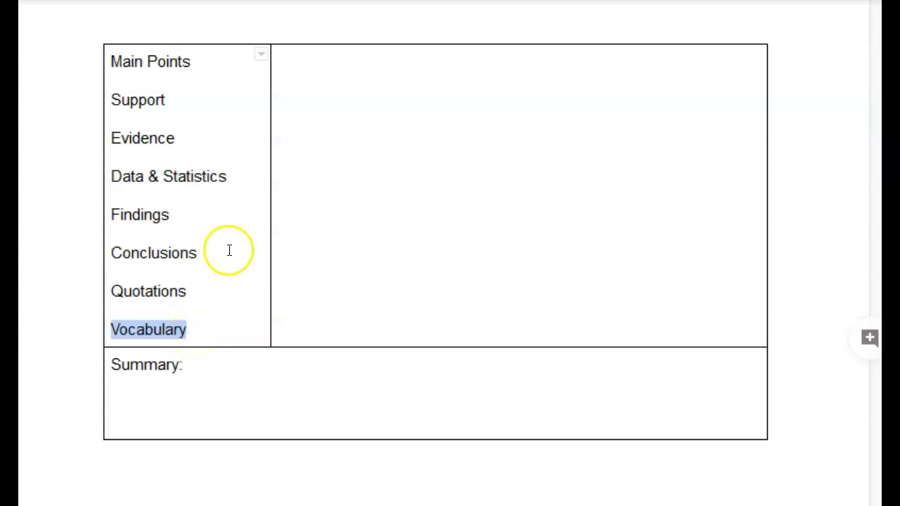
pyautogui.moveTo(204, 301); pyautogui.dragTo(123, 52)
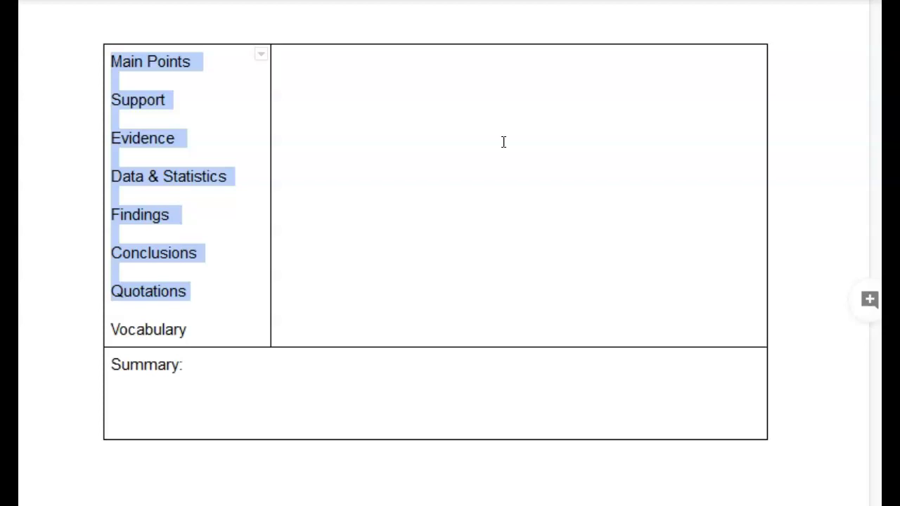
# Go to the Source 2 page and highlight its citation fields from Author to Date Accessed.
pyautogui.scroll(-2, 457, 197)
pyautogui.click(406, 251)
pyautogui.scroll(-6, 397, 268)
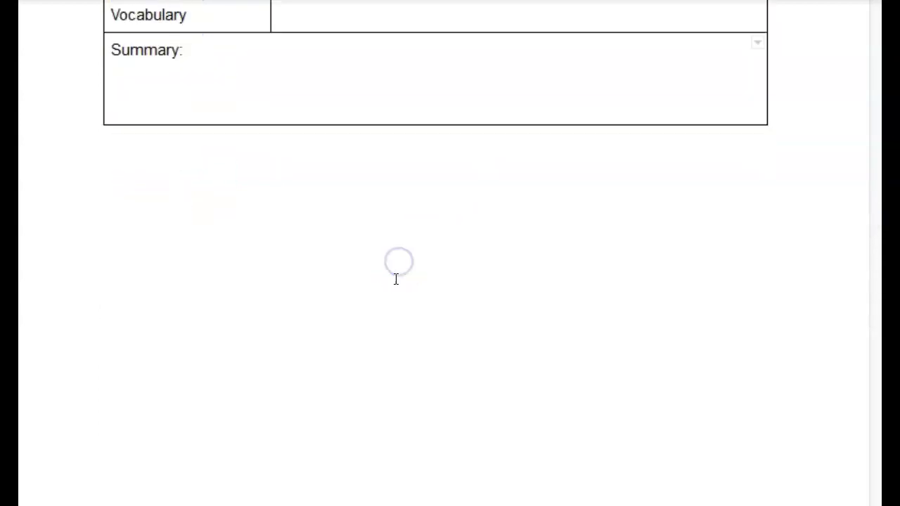
pyautogui.scroll(-3, 394, 278)
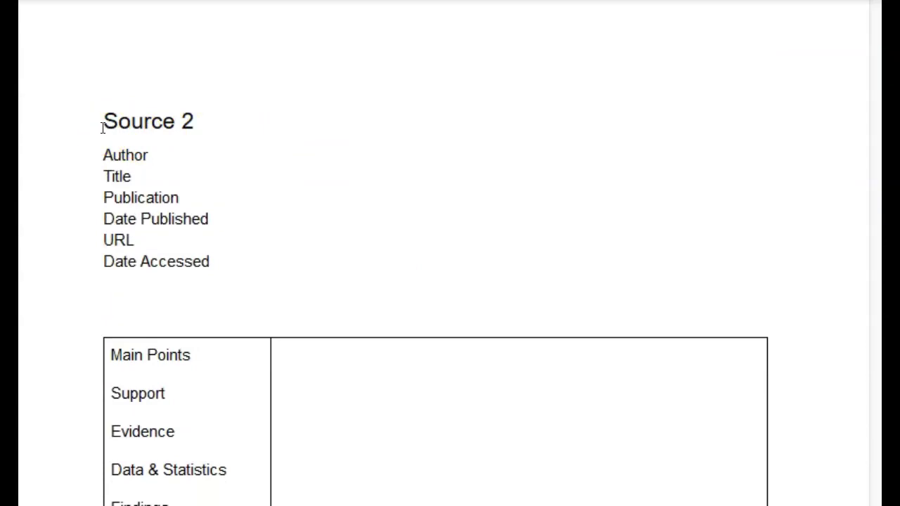
pyautogui.moveTo(101, 150); pyautogui.dragTo(219, 259)
pyautogui.scroll(-3, 261, 231)
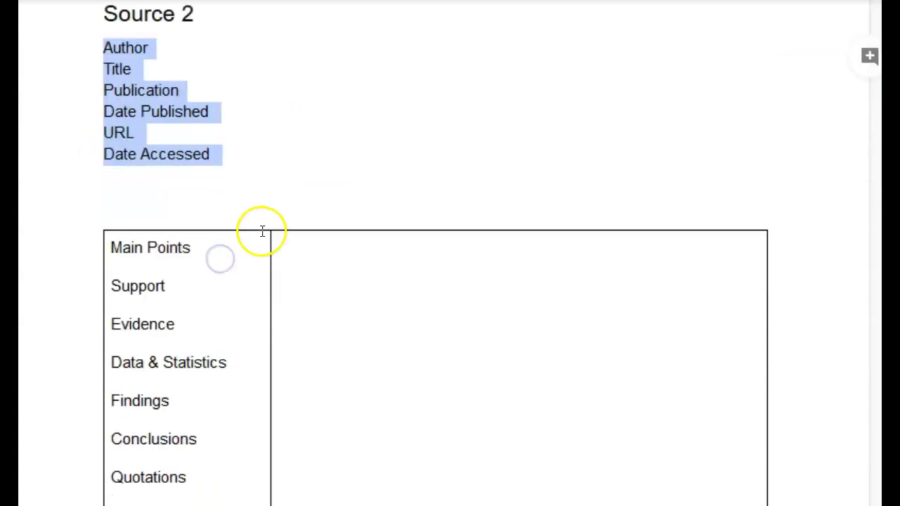
# Highlight the Main Points to Conclusions prompts, Vocabulary and the Summary label in the Source 2 notes table.
pyautogui.moveTo(206, 357); pyautogui.dragTo(115, 162)
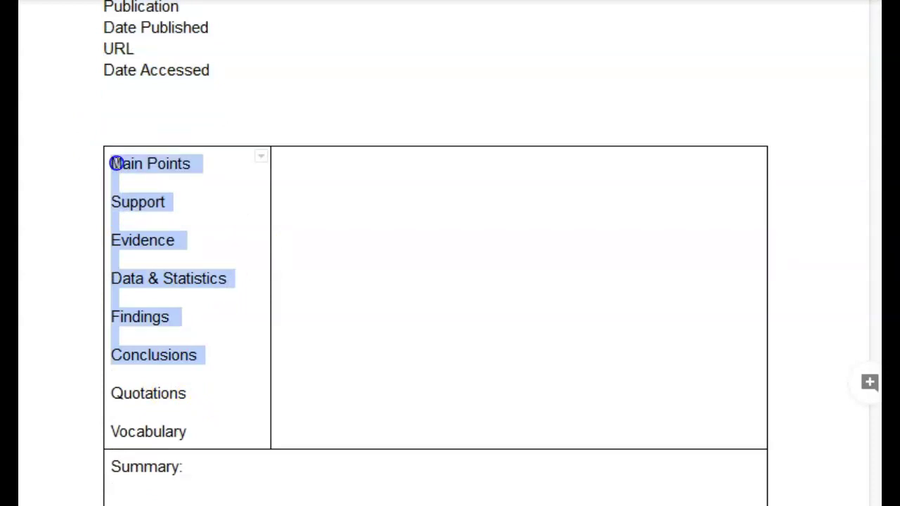
pyautogui.click(171, 431)
pyautogui.moveTo(172, 431); pyautogui.dragTo(105, 431)
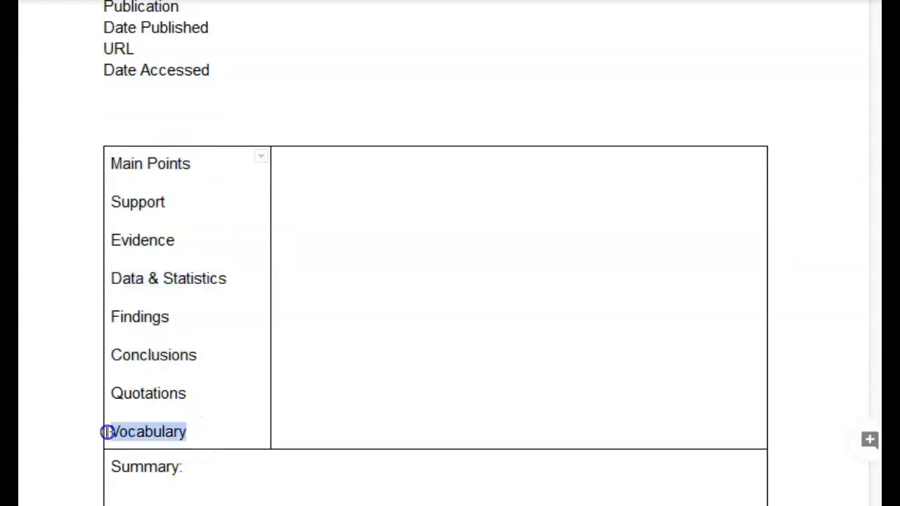
pyautogui.scroll(-2, 283, 406)
pyautogui.moveTo(187, 371); pyautogui.dragTo(102, 373)
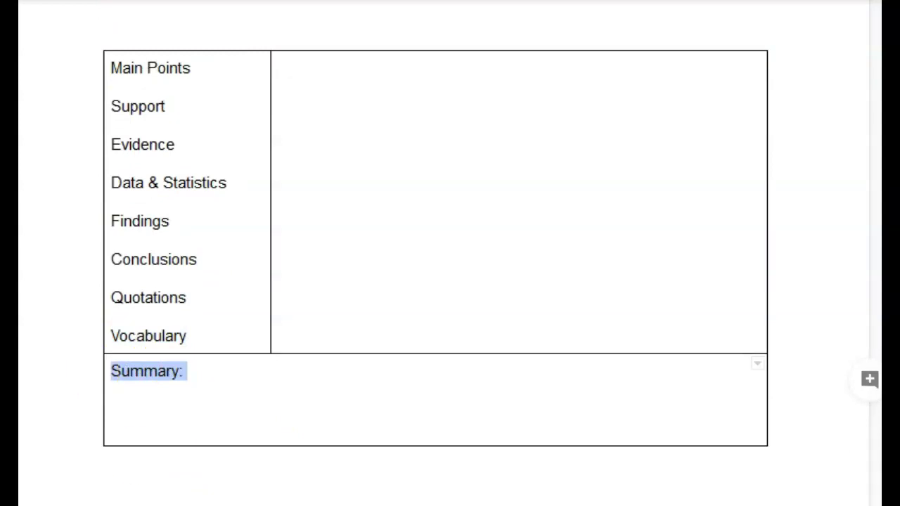
# Try enlarging the Source 2 Summary cell with two blank lines and remove them again.
pyautogui.click(273, 418)
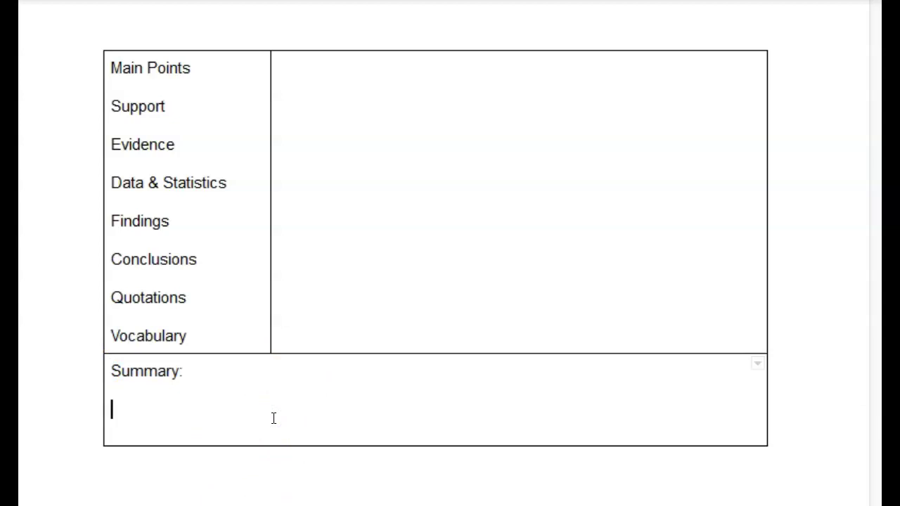
pyautogui.press('Return')
pyautogui.press('Return')
pyautogui.press('BackSpace')
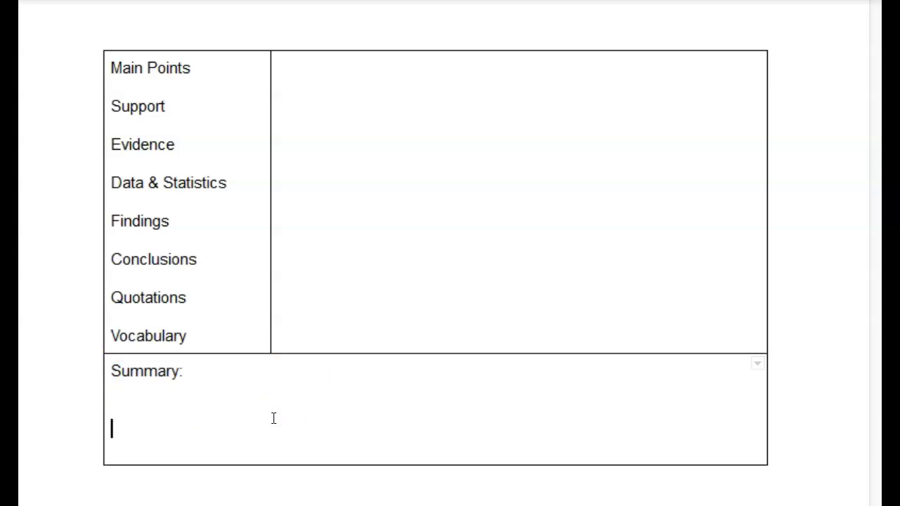
pyautogui.press('BackSpace')
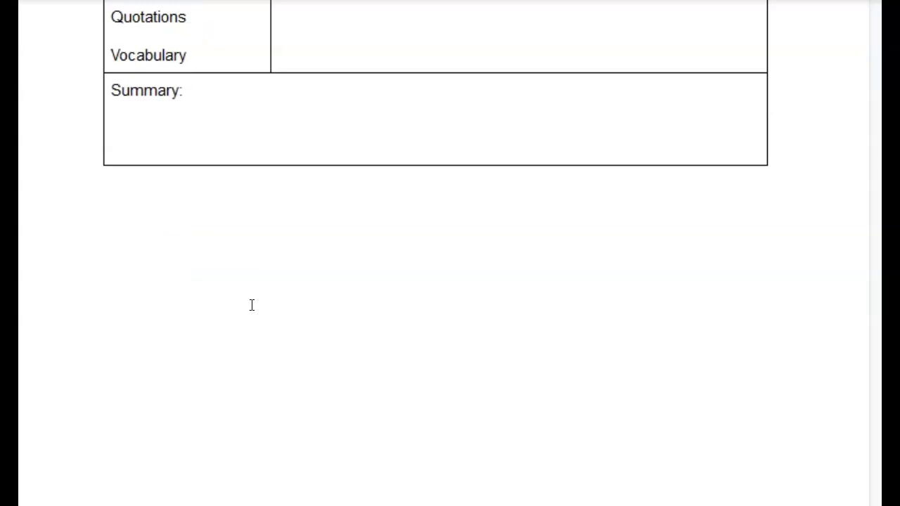
# View the Source 5 heading and its citation fields.
pyautogui.scroll(9, 252, 305)
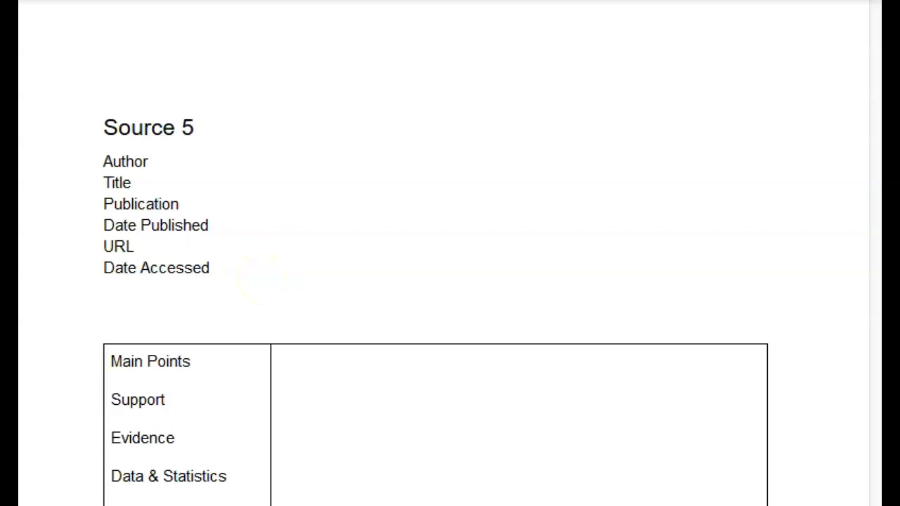
# Return to the first page of the notes template and highlight the Research Question heading and the Thesis Statement heading in turn.
pyautogui.scroll(20, 267, 278)
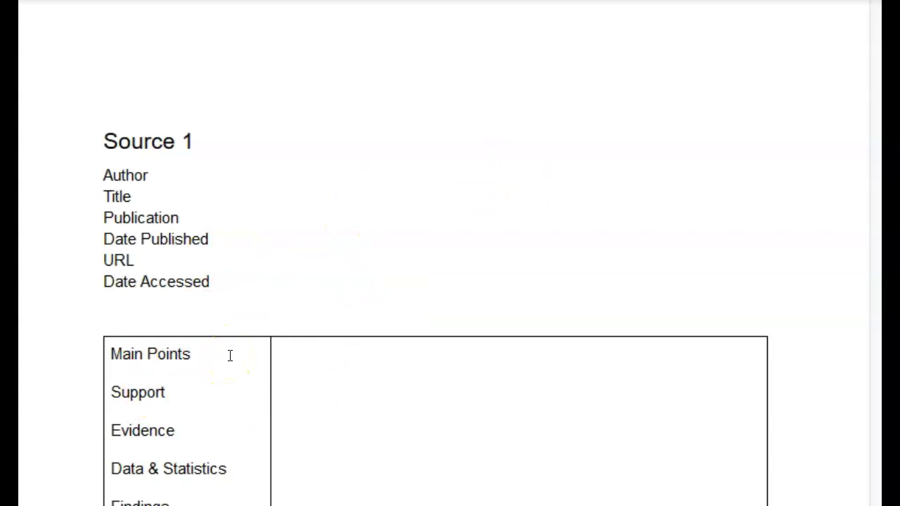
pyautogui.scroll(2, 267, 331)
pyautogui.scroll(-10, 267, 331)
pyautogui.scroll(1, 267, 332)
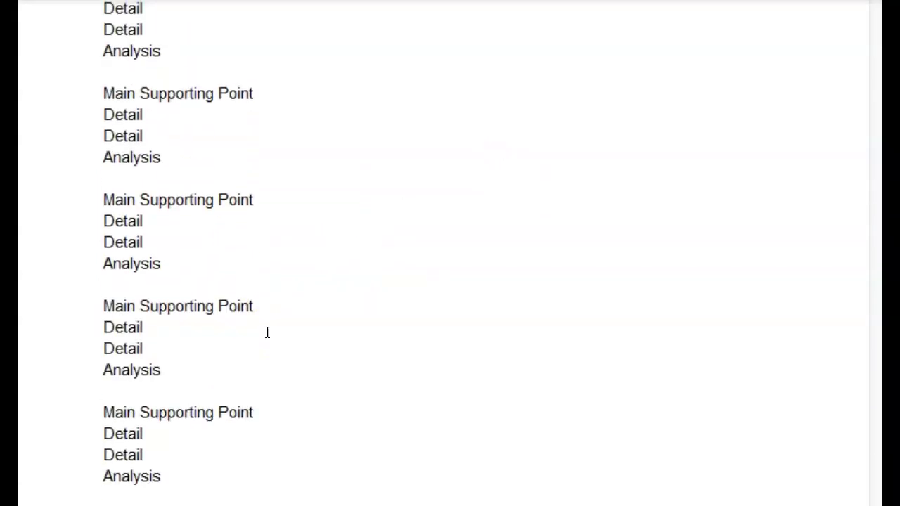
pyautogui.scroll(10, 268, 332)
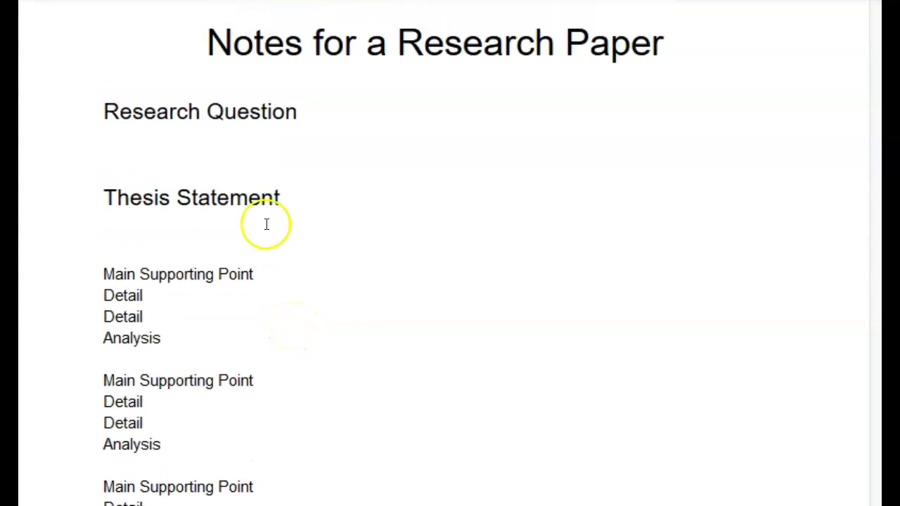
pyautogui.moveTo(349, 100); pyautogui.dragTo(72, 126)
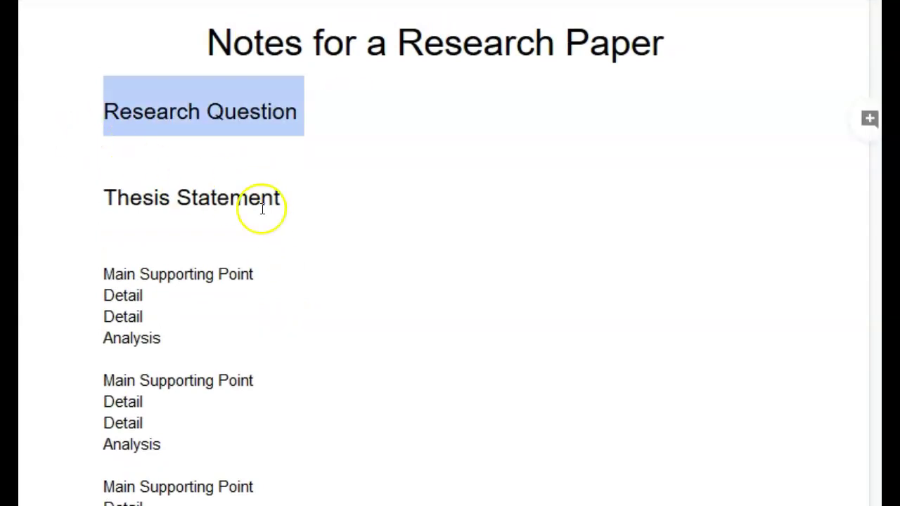
pyautogui.click(311, 200)
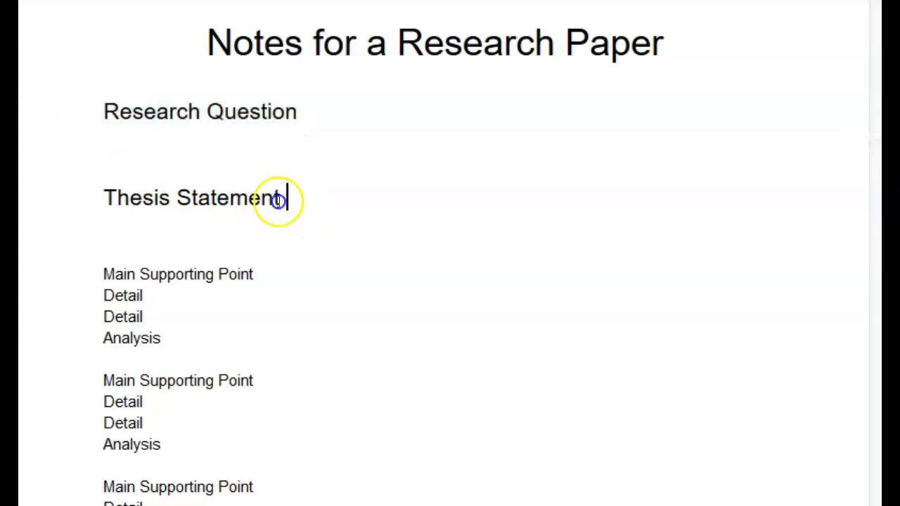
pyautogui.moveTo(279, 199); pyautogui.dragTo(103, 219)
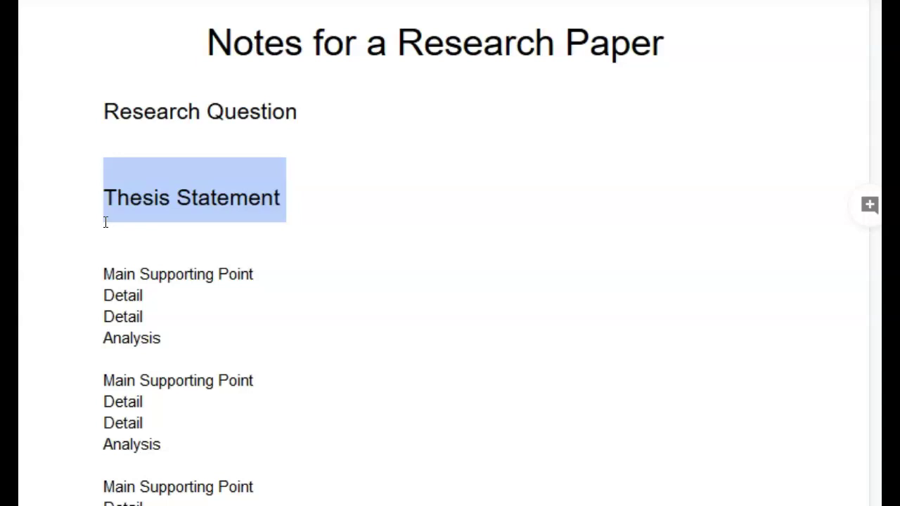
# Highlight the first Main Supporting Point block through Analysis, and place the cursor before the title Notes for a Research Paper.
pyautogui.scroll(-2, 106, 222)
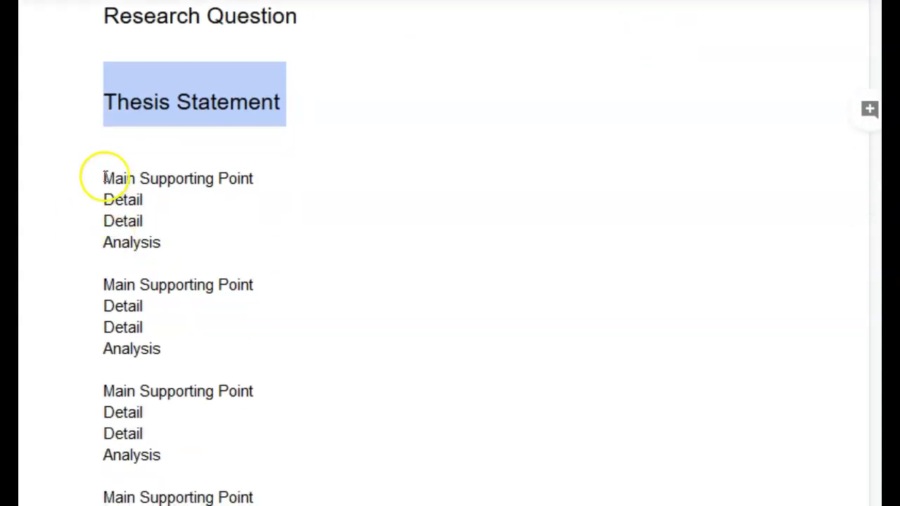
pyautogui.moveTo(87, 175); pyautogui.dragTo(183, 249)
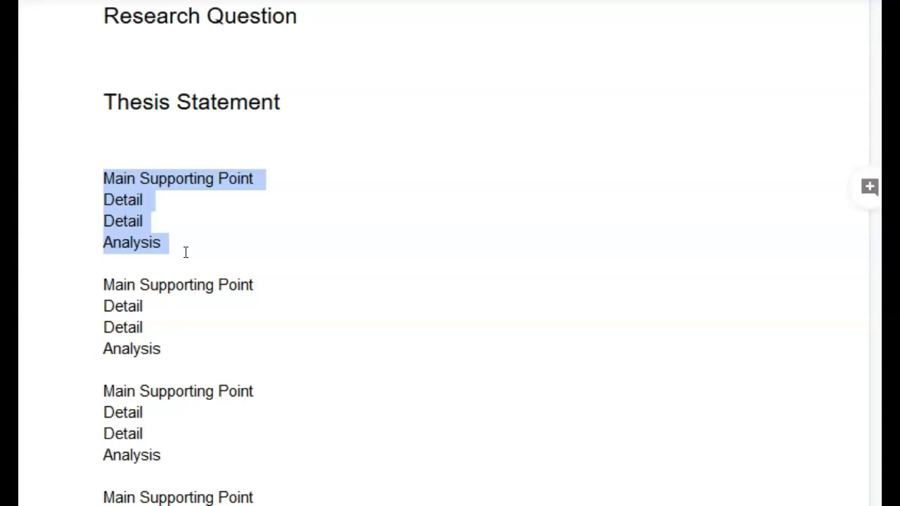
pyautogui.scroll(5, 186, 252)
pyautogui.scroll(-3, 215, 152)
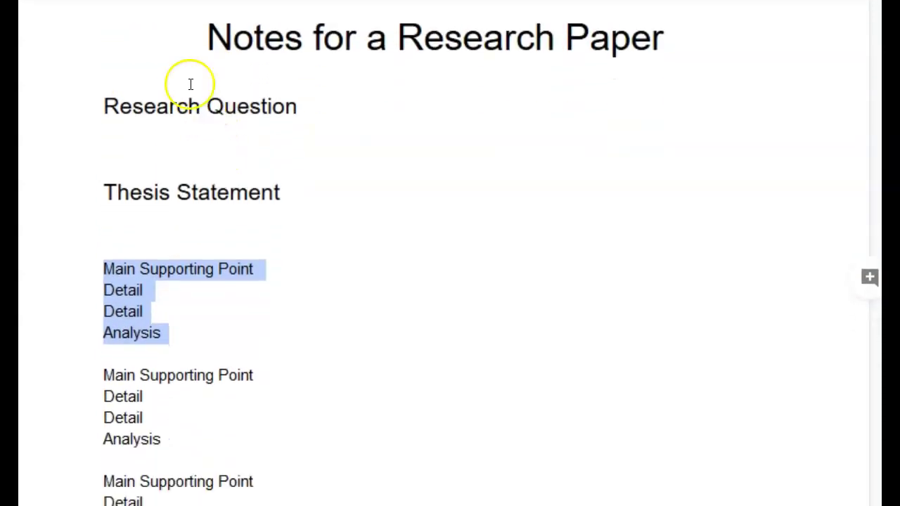
pyautogui.click(189, 39)
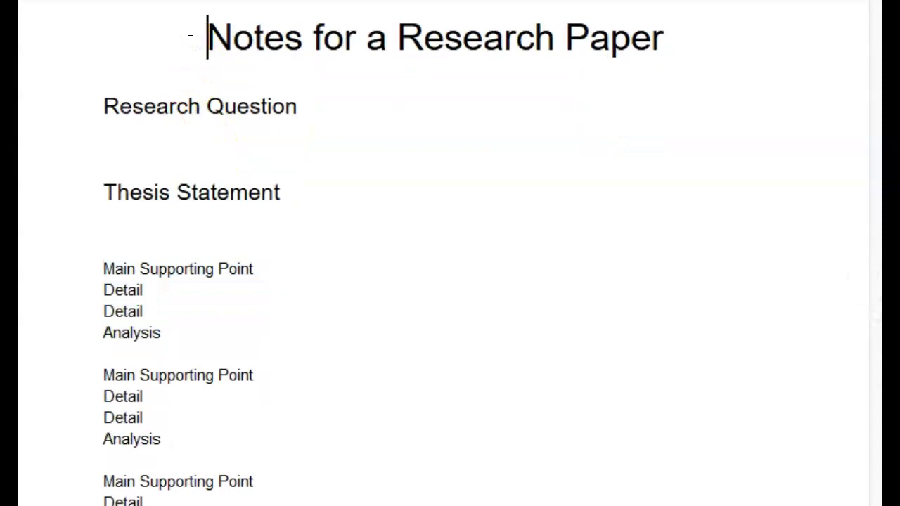